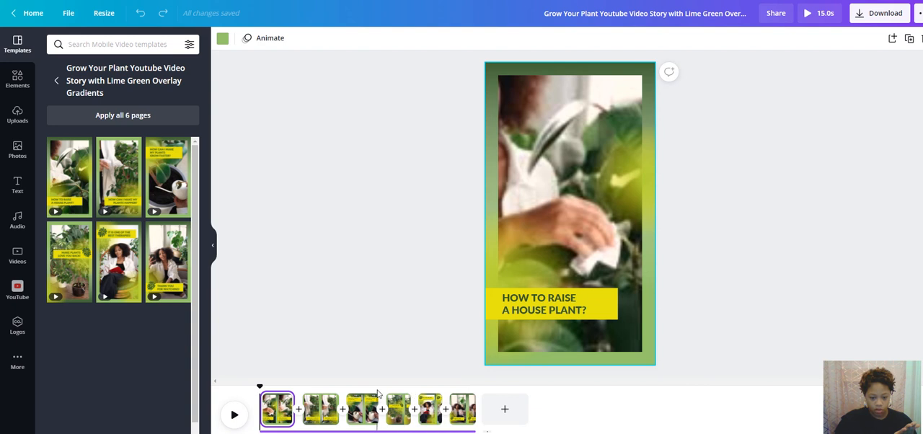
# - Replace the fourth page's layout with the "IT IS ONE OF THE BEST THERAPIES!" page from the lime green template
pyautogui.click(386, 388)
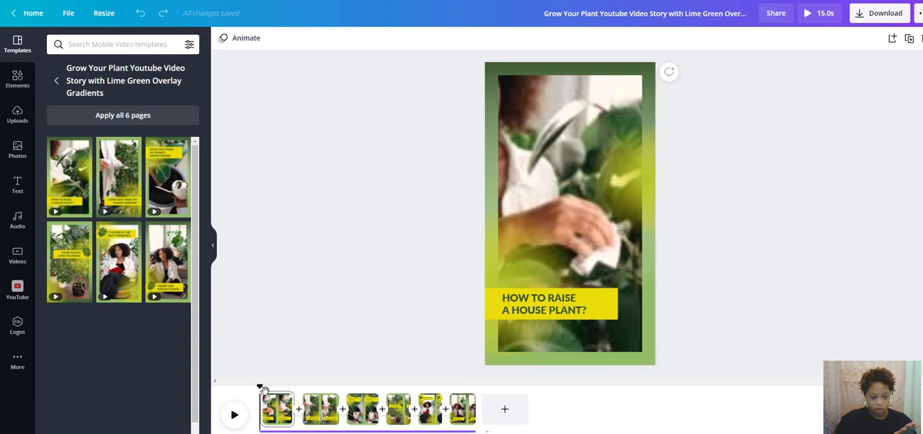
pyautogui.moveTo(262, 393); pyautogui.dragTo(386, 392)
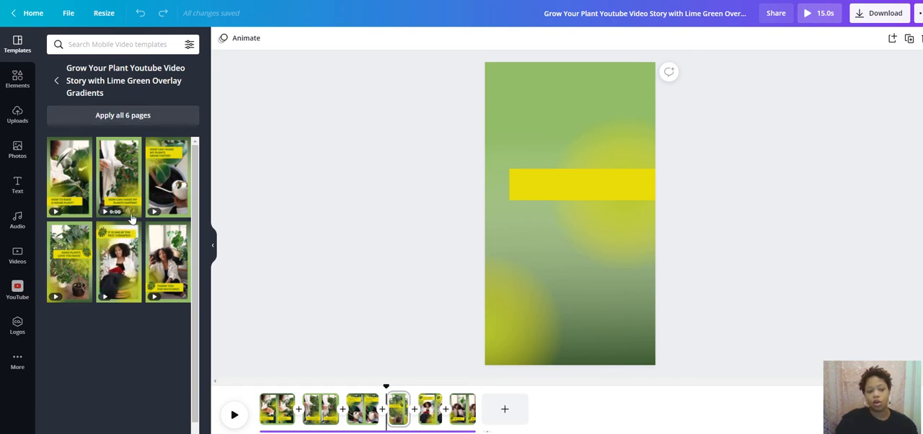
pyautogui.click(134, 261)
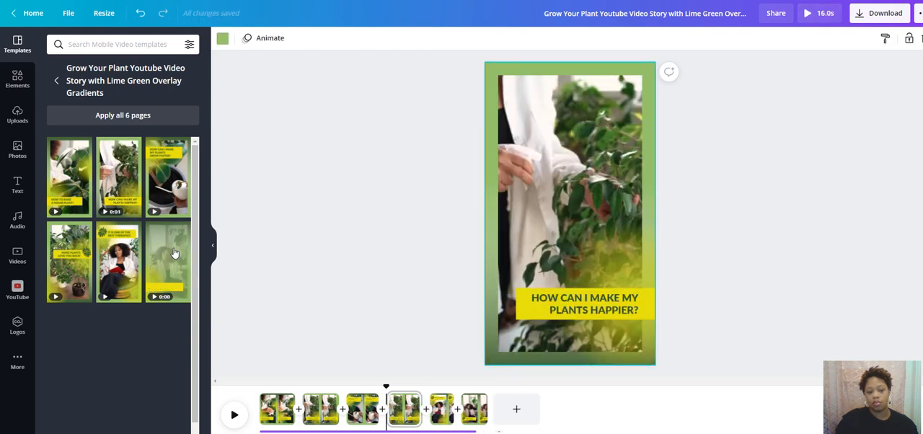
pyautogui.click(173, 249)
pyautogui.click(132, 267)
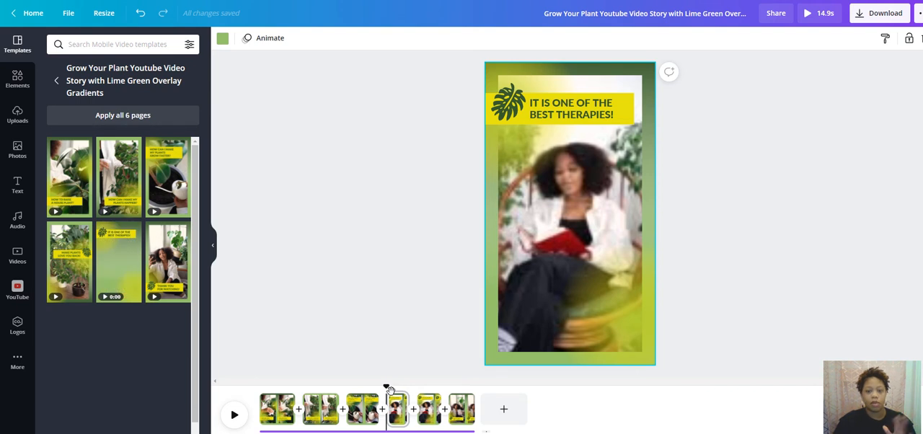
# - Preview the lime green story, and play the finished version from its fourth page through the "MEDITATION TIME" page
pyautogui.click(234, 417)
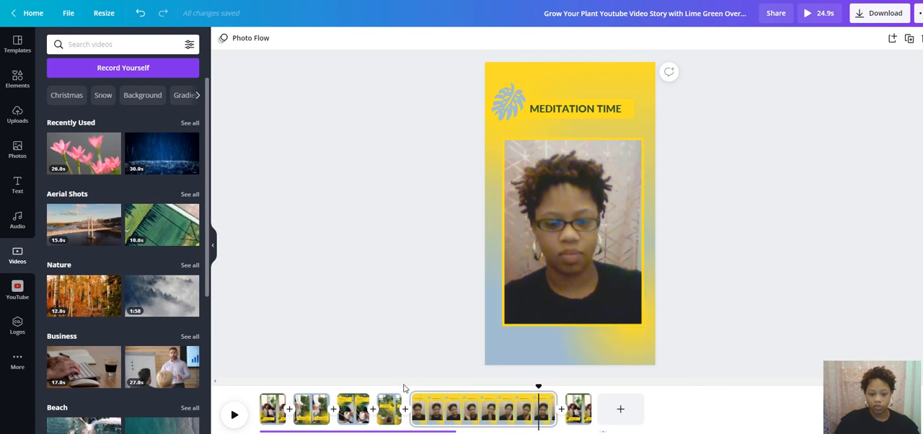
pyautogui.moveTo(546, 393); pyautogui.dragTo(401, 395)
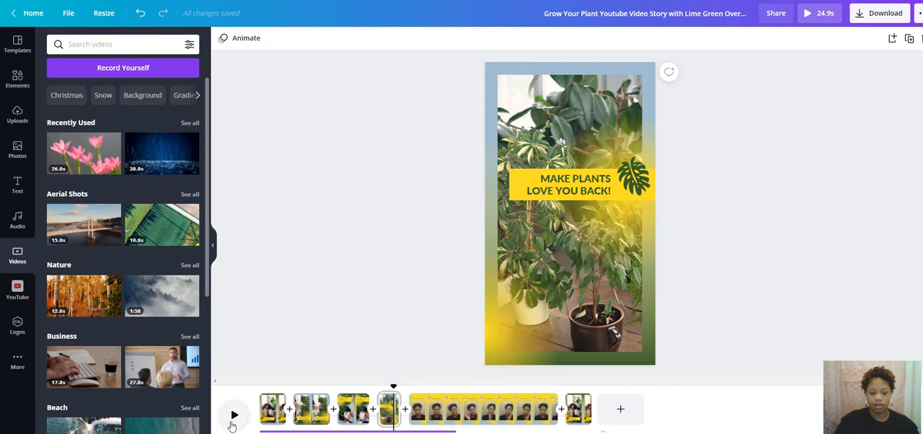
pyautogui.click(235, 417)
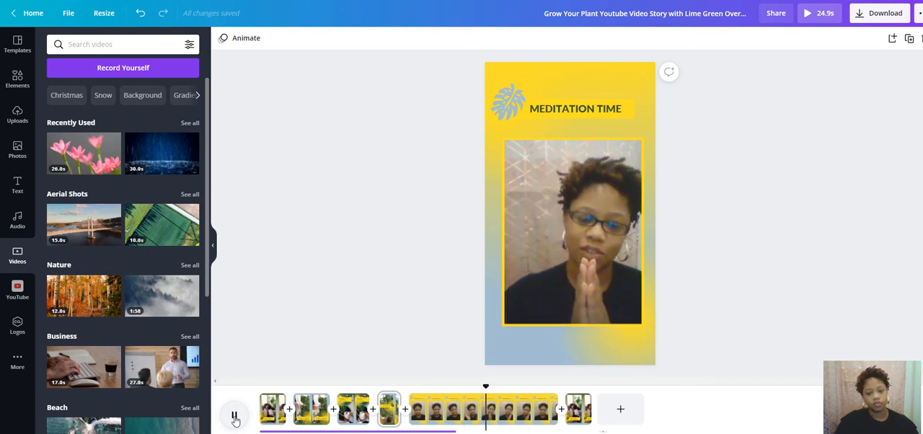
pyautogui.click(235, 415)
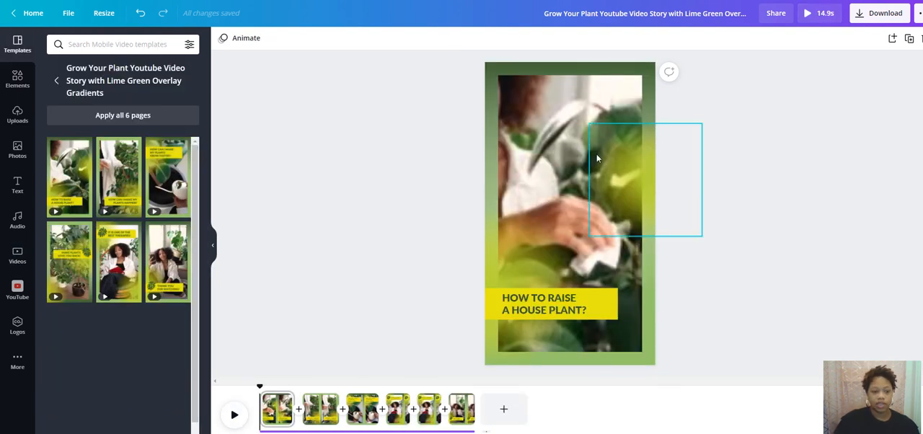
# - Open the self-recording studio from the first page and try to switch the camera to HD Webcam
pyautogui.click(565, 127)
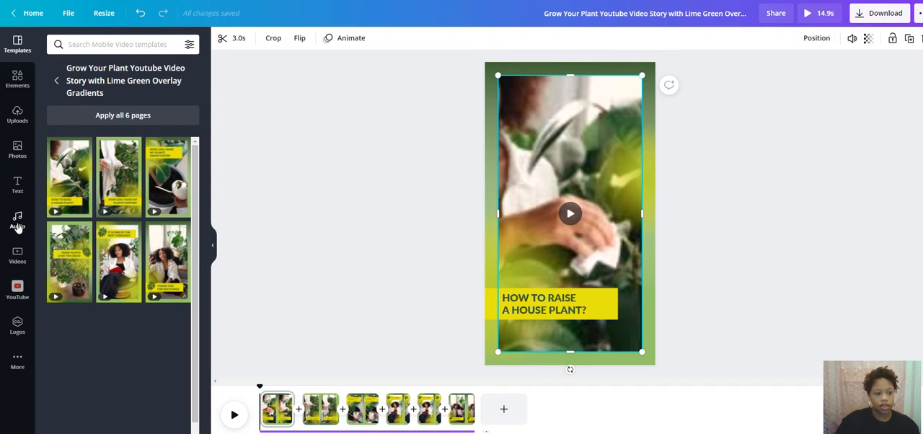
pyautogui.click(18, 255)
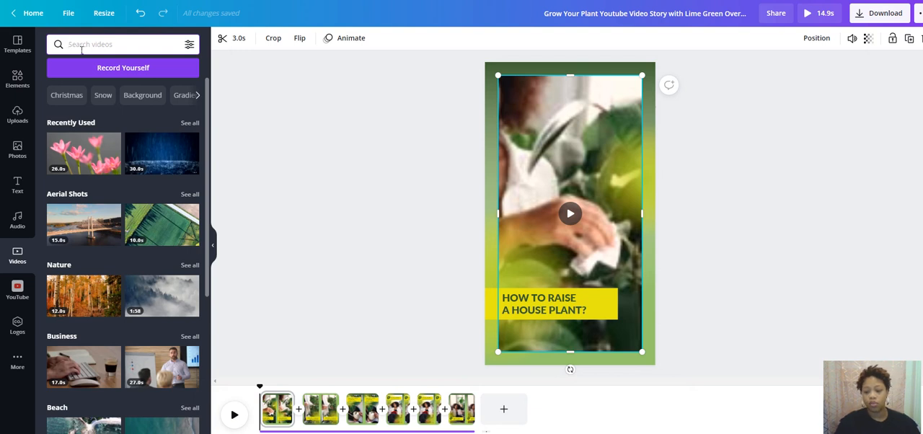
pyautogui.click(126, 71)
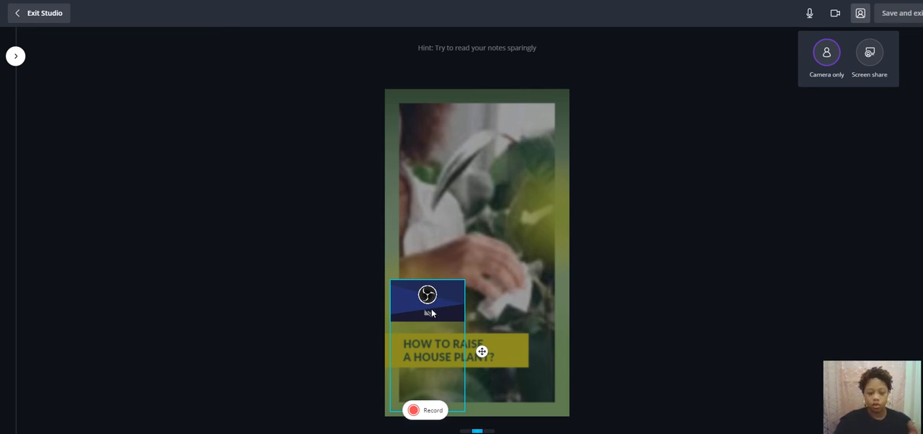
pyautogui.click(836, 14)
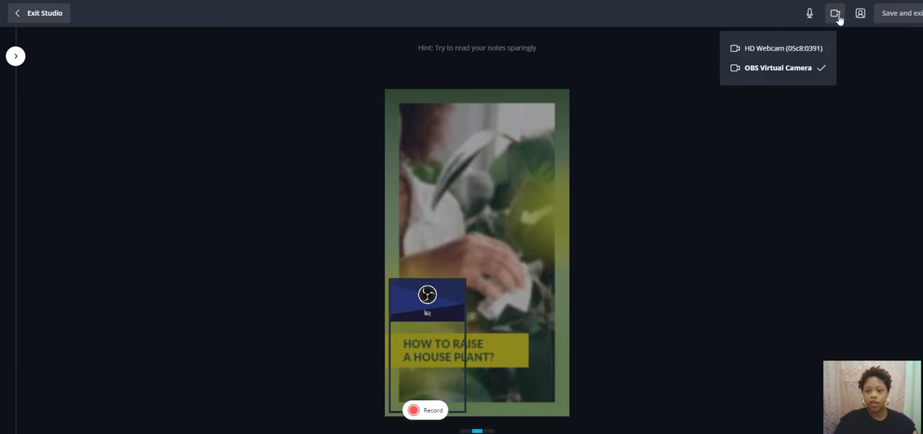
pyautogui.click(782, 50)
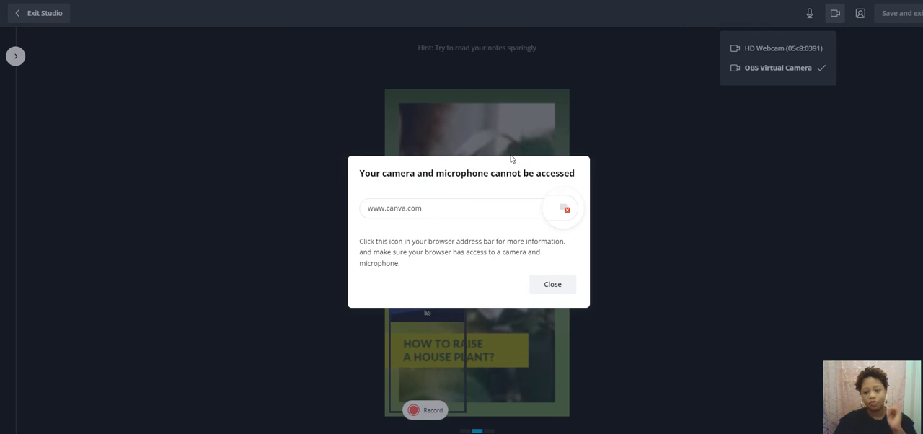
pyautogui.click(552, 284)
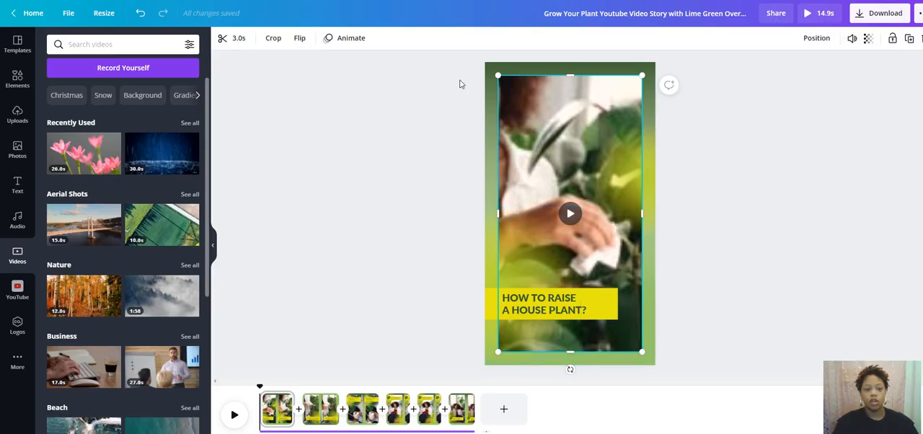
# - Record an approximately 5-second clip with OBS Virtual Camera in the self-recording studio and save it onto the first page
pyautogui.click(154, 73)
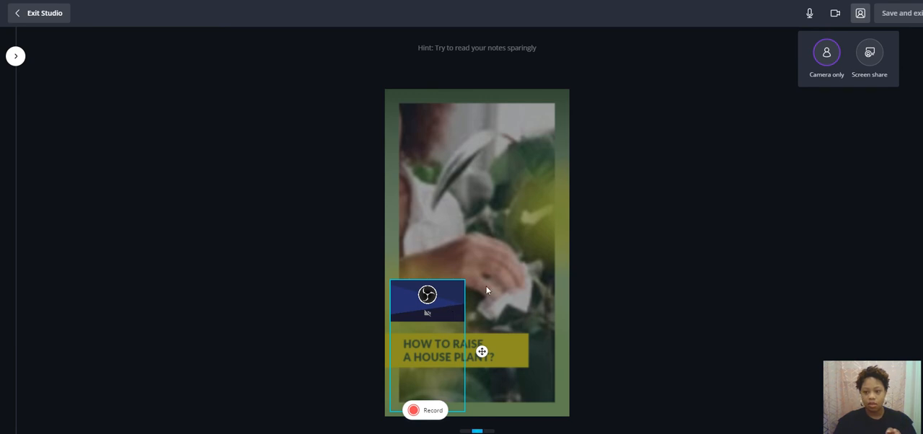
pyautogui.click(837, 15)
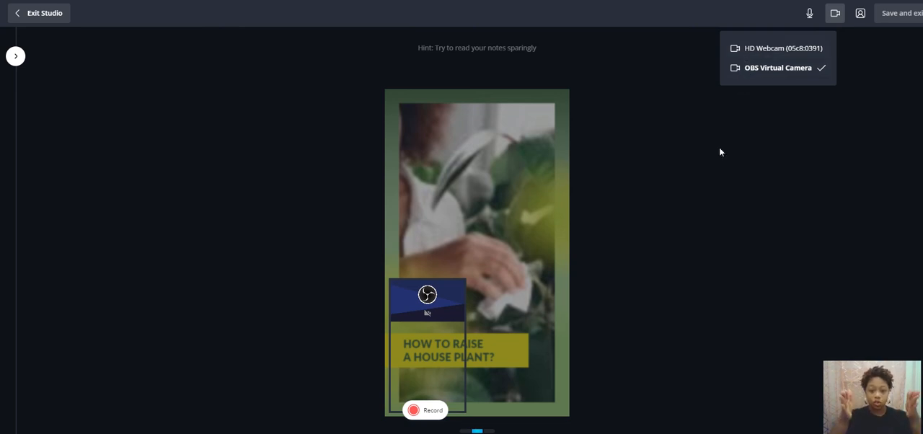
pyautogui.click(414, 412)
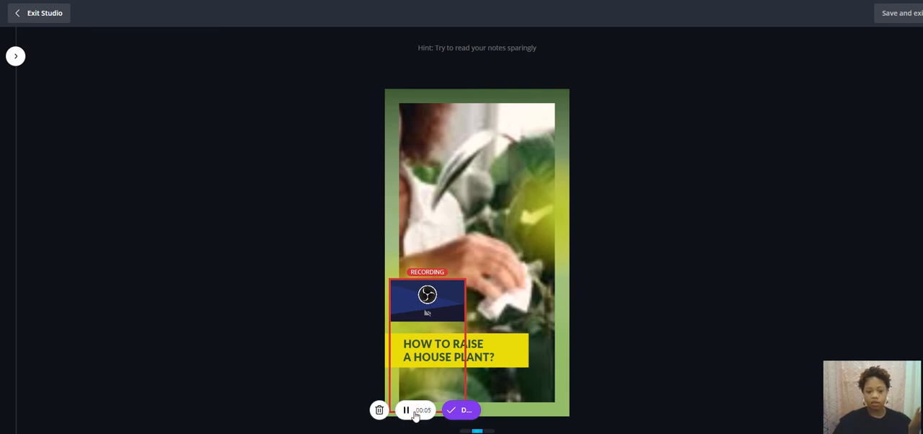
pyautogui.click(406, 410)
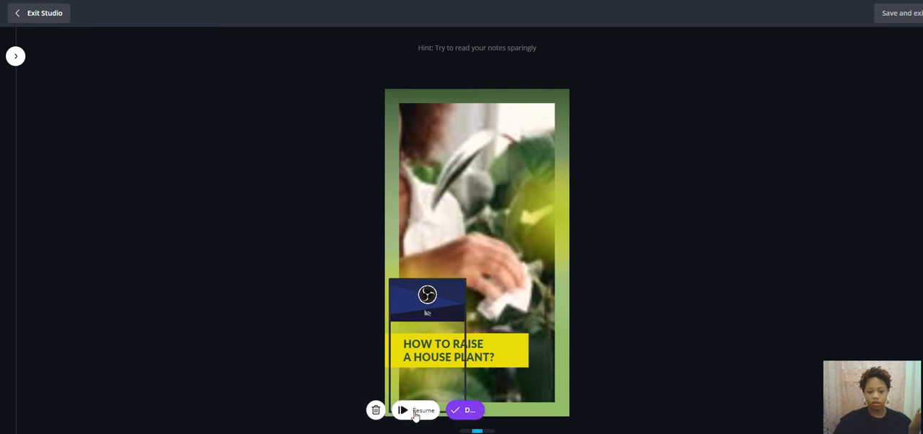
pyautogui.click(464, 410)
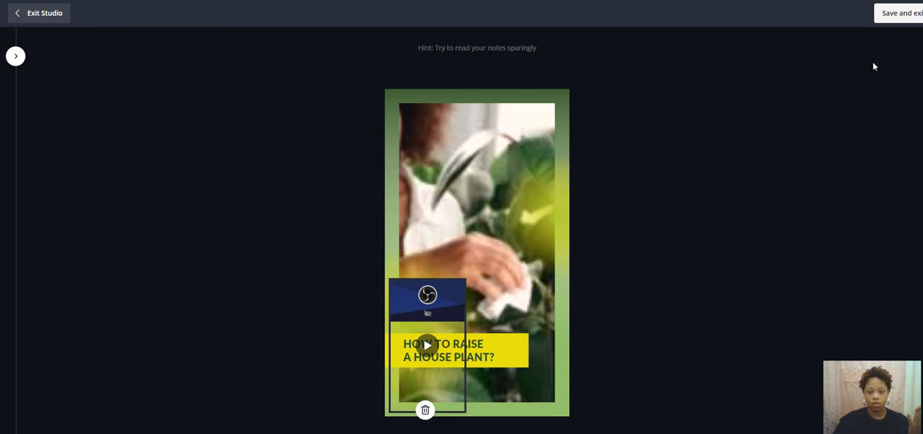
pyautogui.click(898, 16)
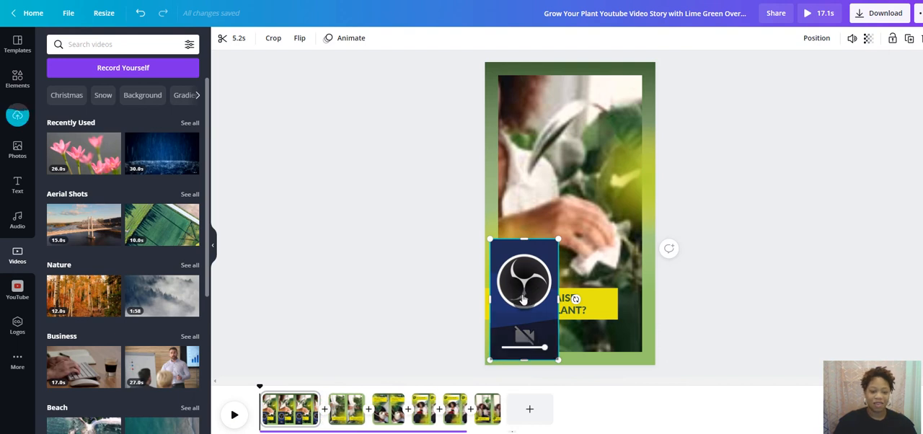
# - Enlarge the recorded clip to about 729 × 1,296 near the first page's centre, and delete it
pyautogui.moveTo(517, 263); pyautogui.dragTo(570, 171)
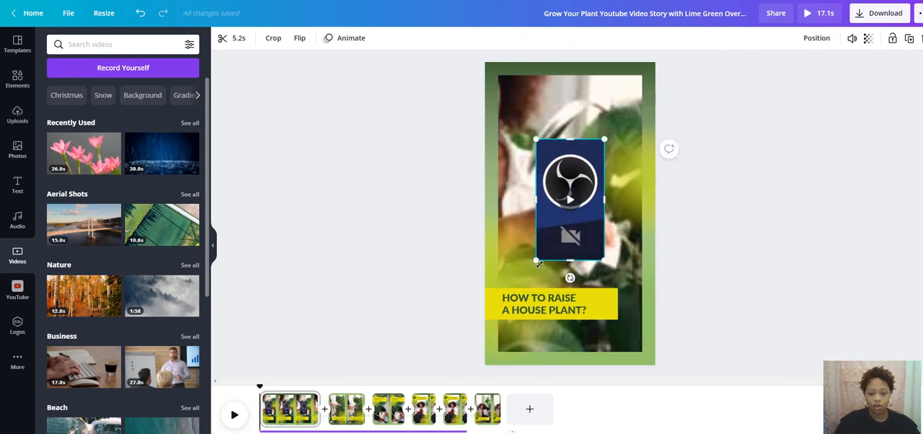
pyautogui.moveTo(541, 272); pyautogui.dragTo(494, 355)
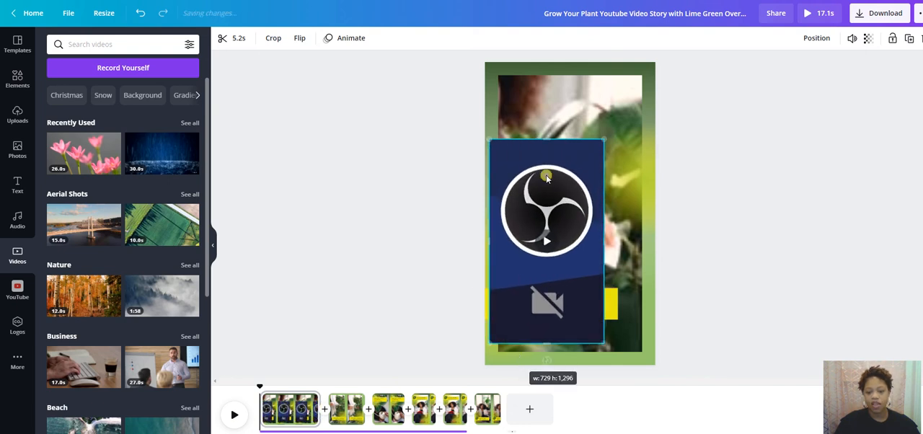
pyautogui.moveTo(555, 164); pyautogui.dragTo(584, 147)
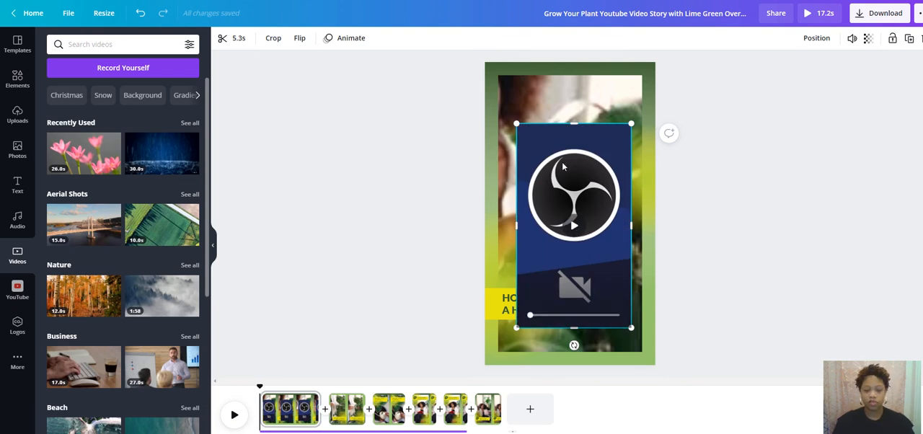
pyautogui.press('Delete')
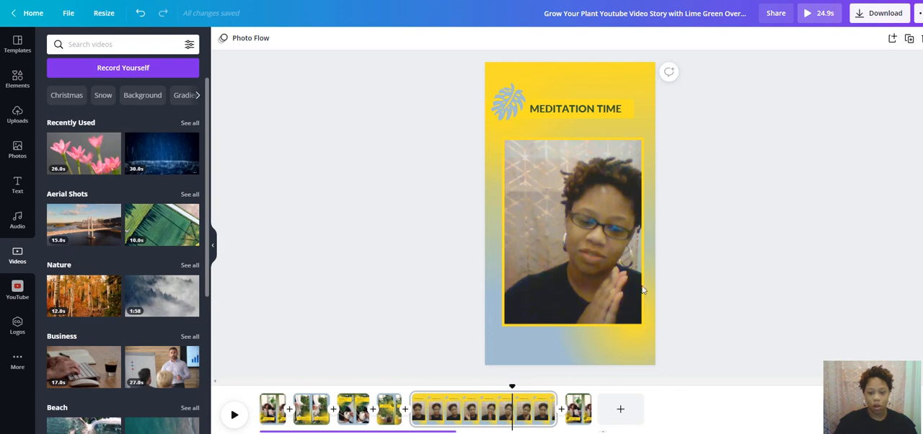
# - Open the full Frames collection in the elements library and examine the available frame shapes
pyautogui.click(18, 79)
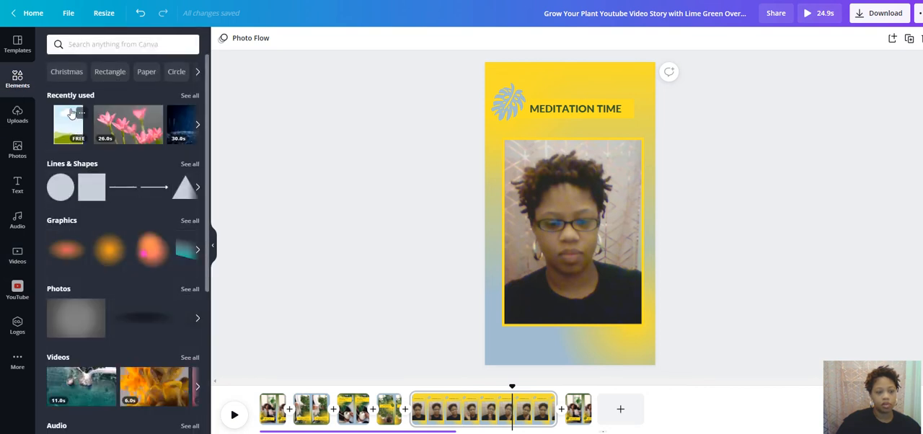
pyautogui.scroll(-4, 115, 133)
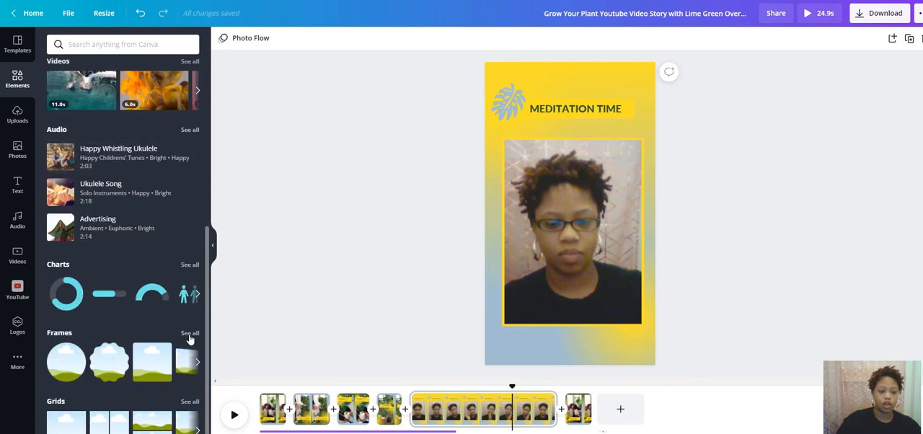
pyautogui.click(189, 334)
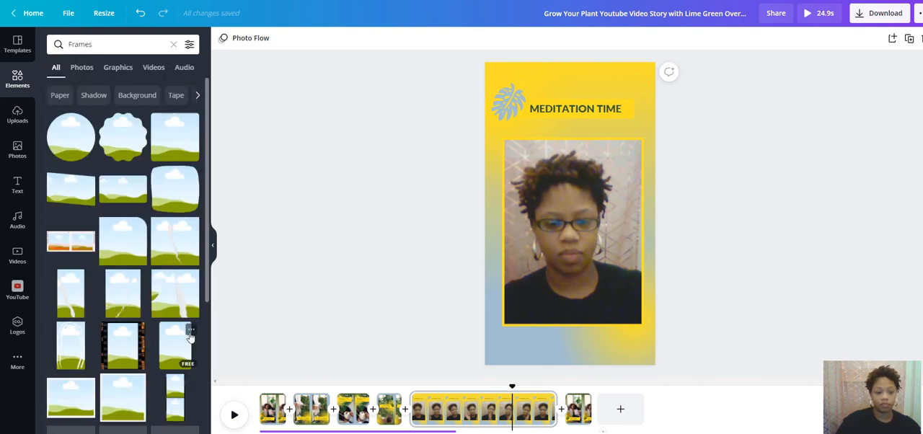
pyautogui.scroll(-2, 122, 267)
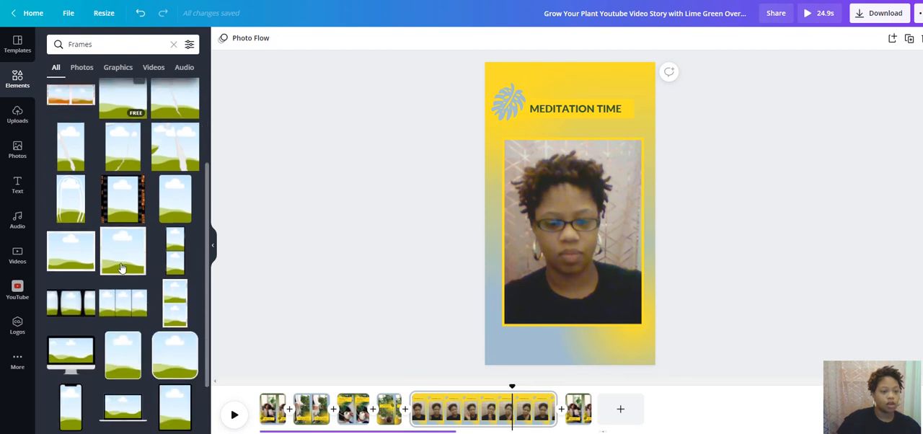
pyautogui.scroll(-6, 121, 268)
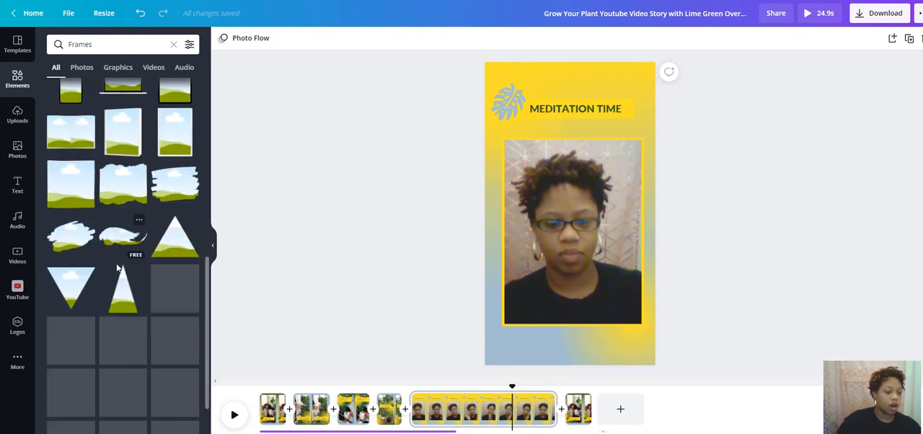
pyautogui.scroll(-3, 119, 268)
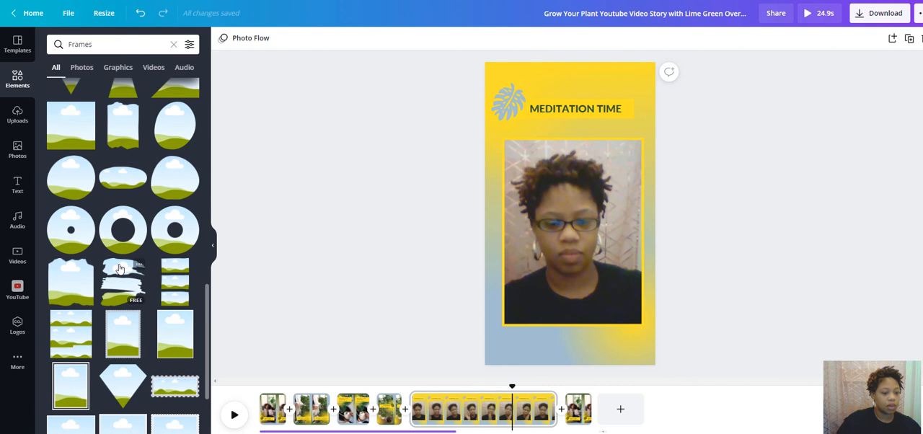
pyautogui.scroll(-2, 120, 268)
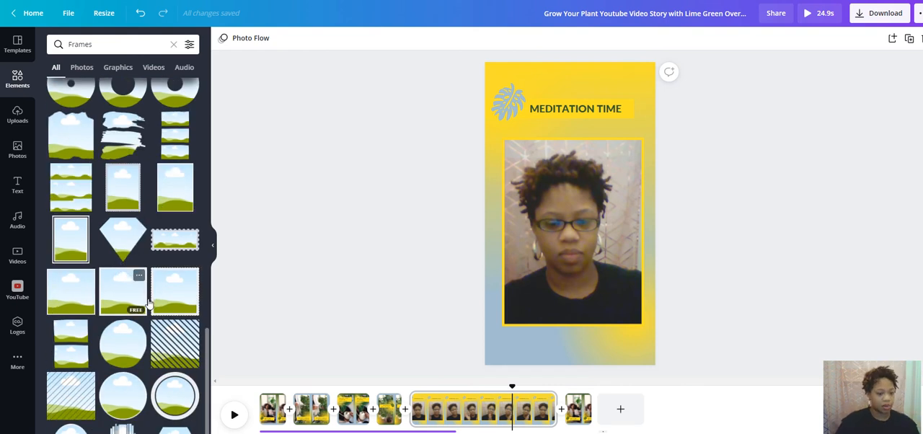
pyautogui.scroll(-5, 145, 296)
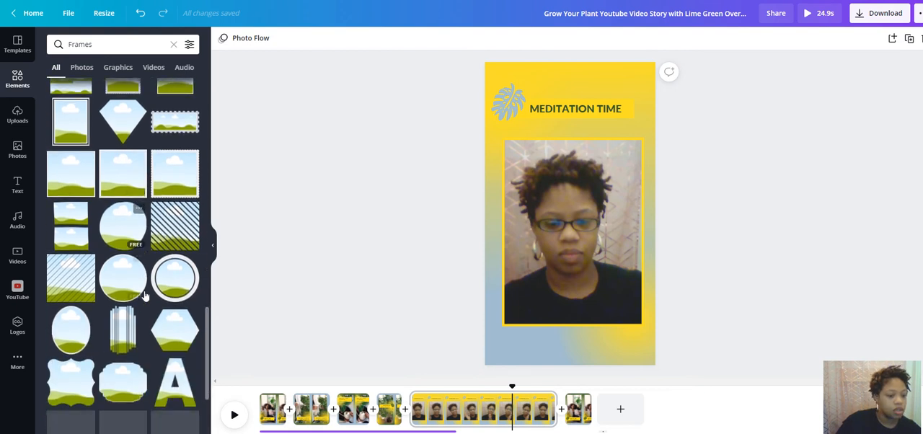
pyautogui.scroll(-8, 144, 295)
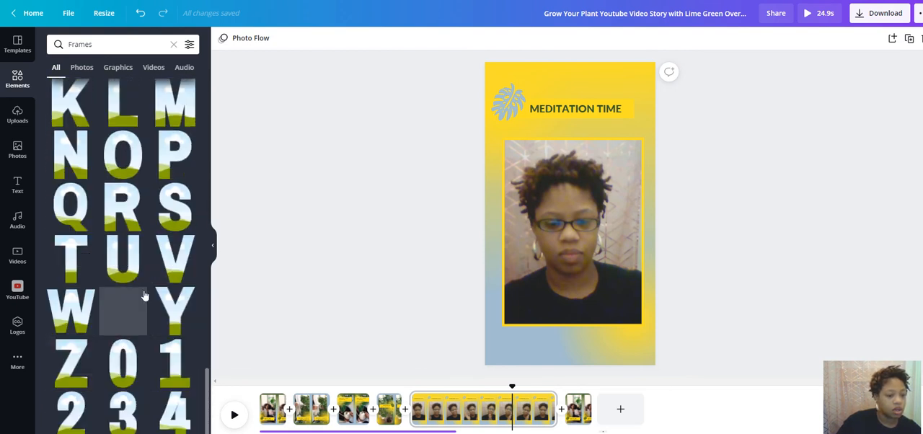
pyautogui.scroll(10, 142, 294)
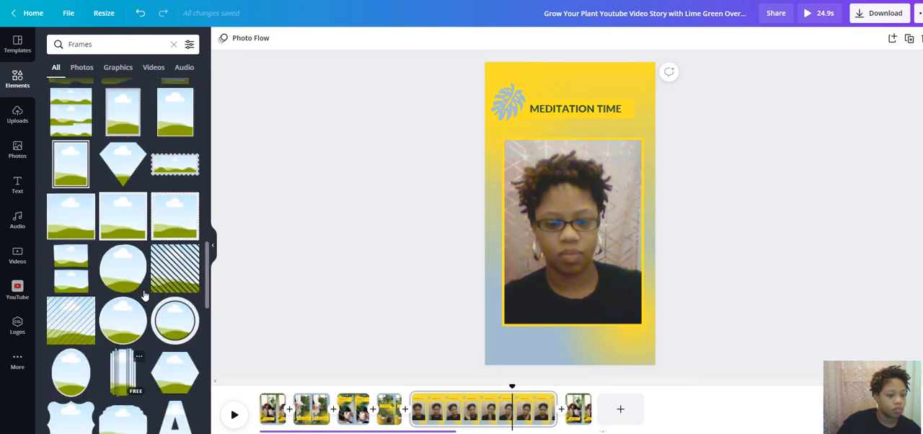
pyautogui.scroll(2, 144, 293)
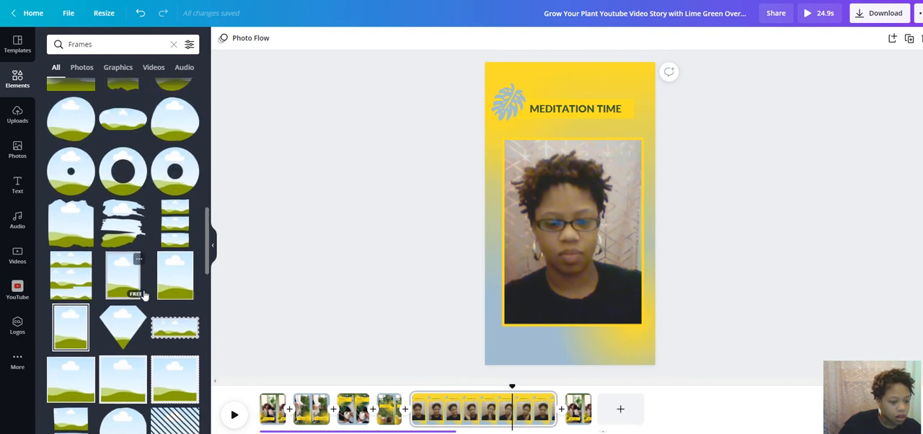
# - Add the free plain rectangular frame to the Meditation Time page and enlarge it over most of the page's lower part
pyautogui.click(183, 273)
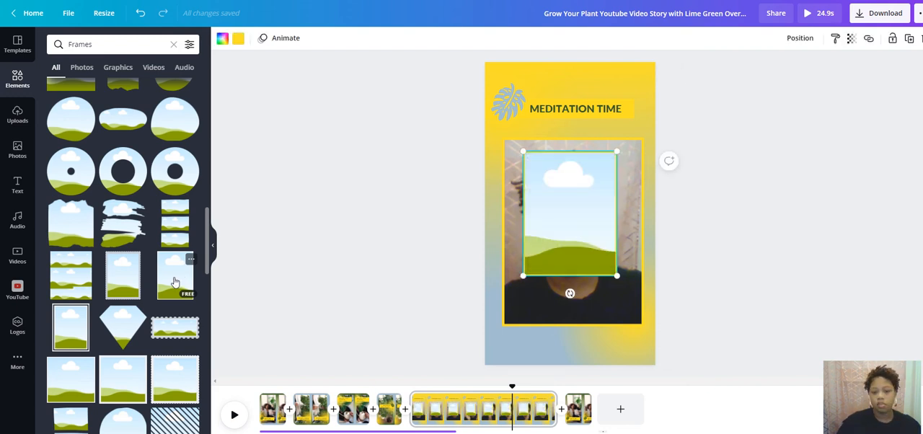
pyautogui.moveTo(523, 275); pyautogui.dragTo(498, 373)
pyautogui.moveTo(546, 248); pyautogui.dragTo(571, 262)
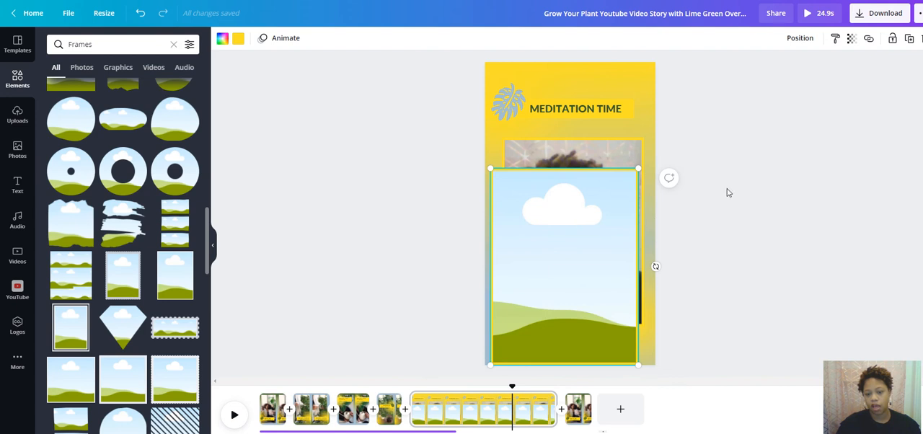
# - Fill the new frame with the uploaded 2:03 video of the woman in a black cap and play the page
pyautogui.click(20, 114)
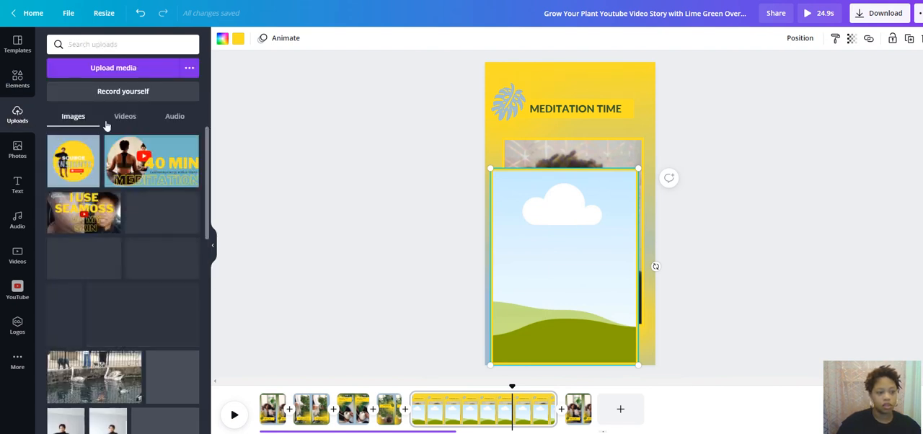
pyautogui.click(125, 118)
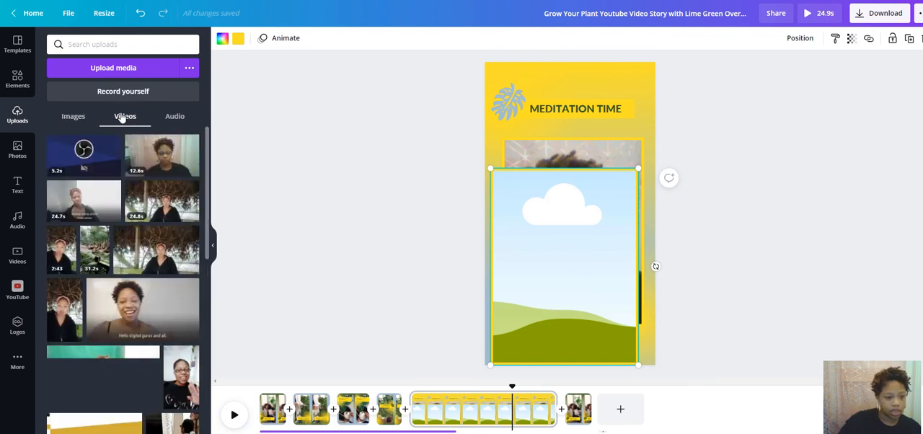
pyautogui.scroll(-3, 87, 252)
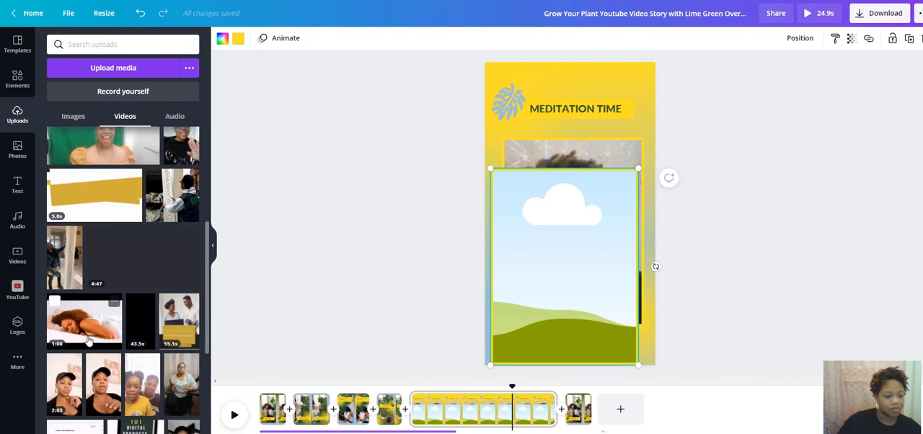
pyautogui.moveTo(148, 336); pyautogui.dragTo(546, 233)
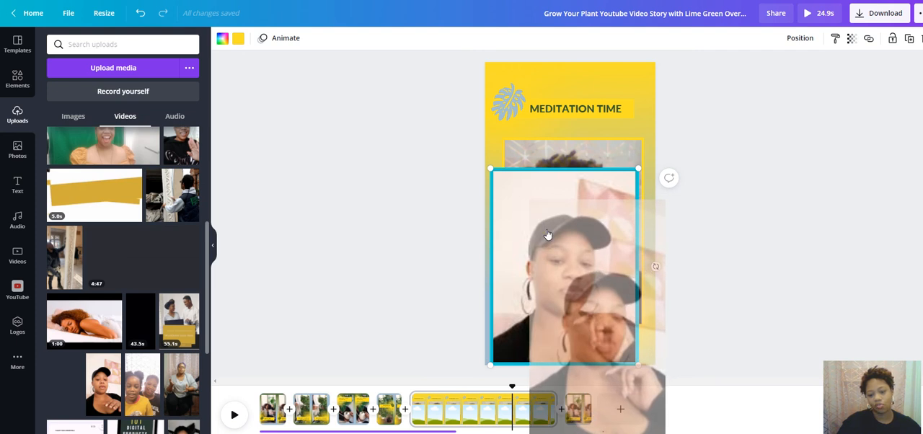
pyautogui.moveTo(548, 236); pyautogui.dragTo(544, 228)
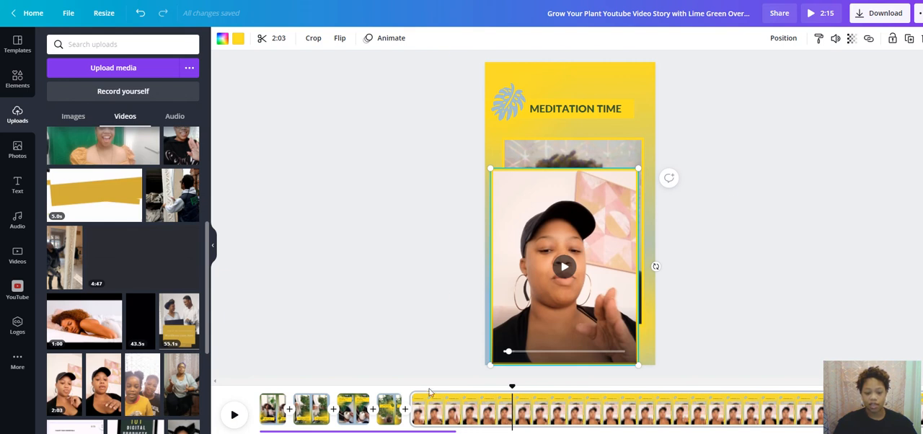
pyautogui.click(236, 417)
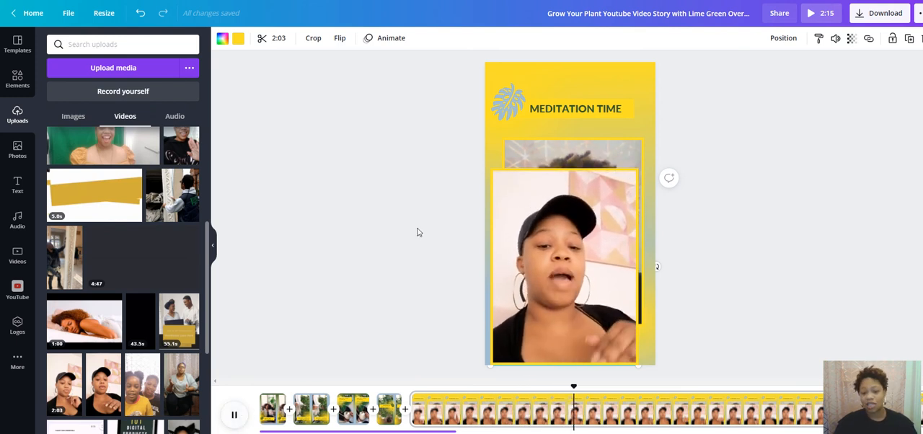
# - Offset the two overlapping video frames, moving the new one to the page's right edge and the original one past its left edge
pyautogui.click(552, 178)
pyautogui.moveTo(539, 201); pyautogui.dragTo(600, 206)
pyautogui.moveTo(526, 187); pyautogui.dragTo(480, 179)
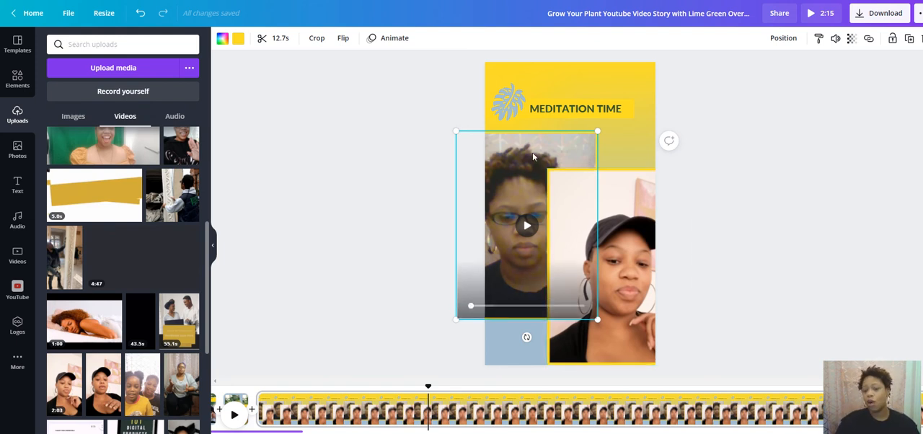
pyautogui.click(741, 119)
pyautogui.click(529, 165)
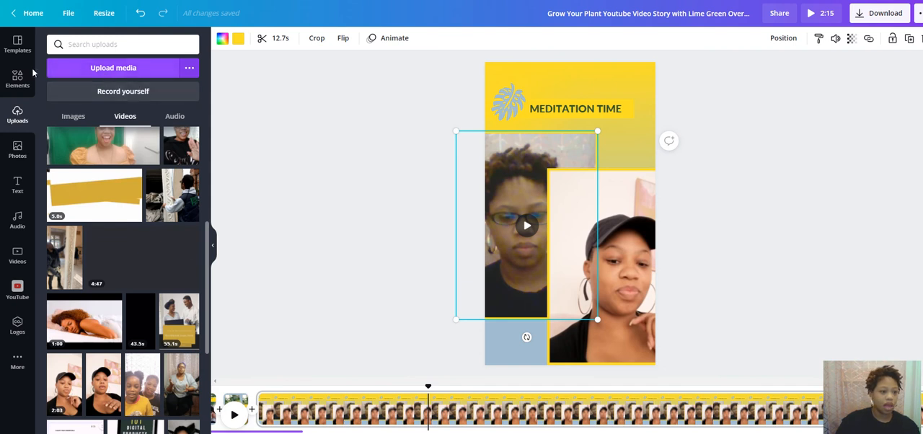
# - Replace the clip in the page's left frame with the 30-second blue rain stock video and preview the page
pyautogui.click(19, 259)
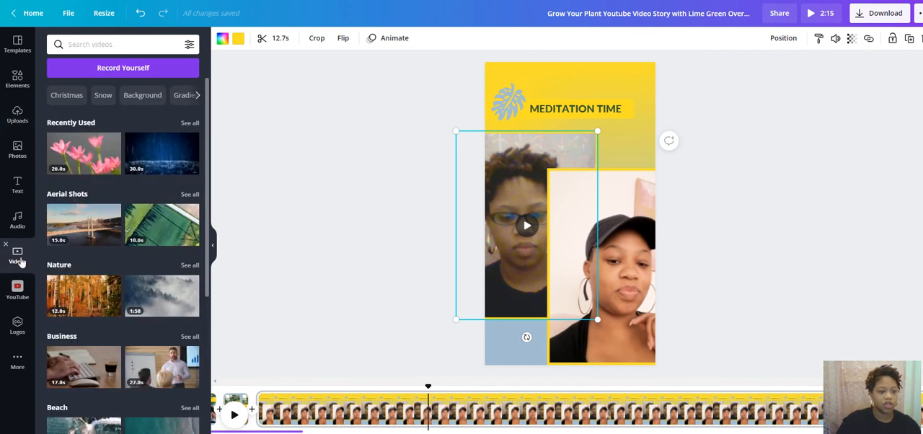
pyautogui.click(162, 160)
pyautogui.moveTo(542, 201); pyautogui.dragTo(528, 173)
pyautogui.click(776, 124)
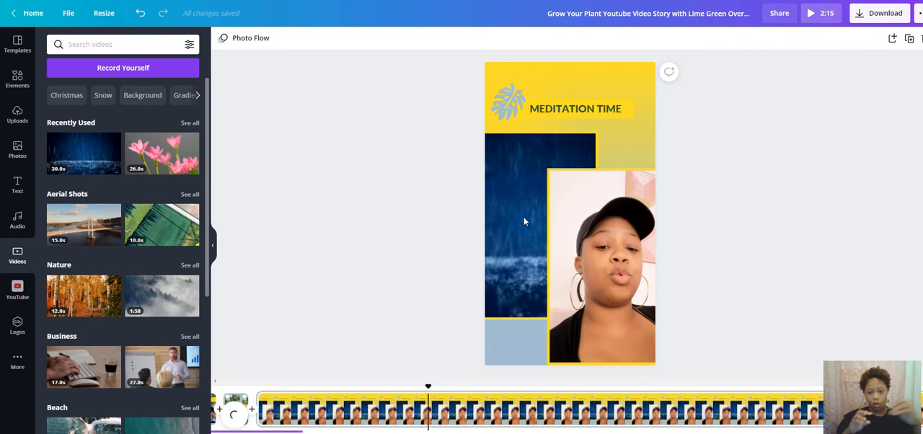
pyautogui.click(235, 415)
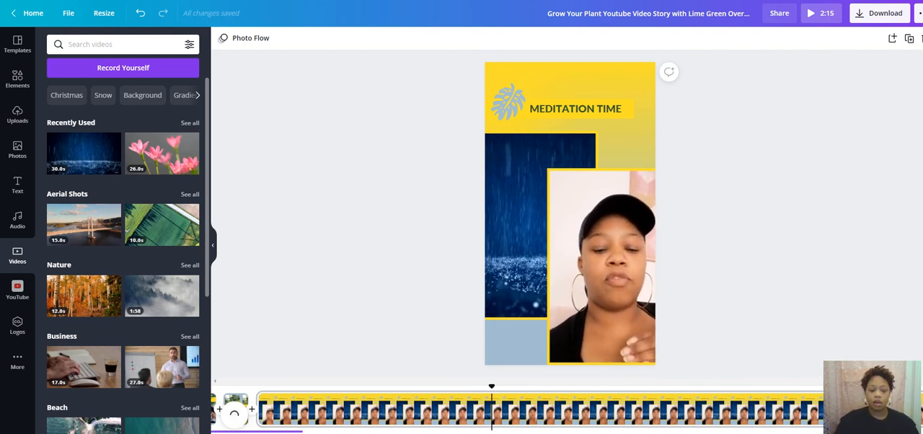
pyautogui.click(234, 417)
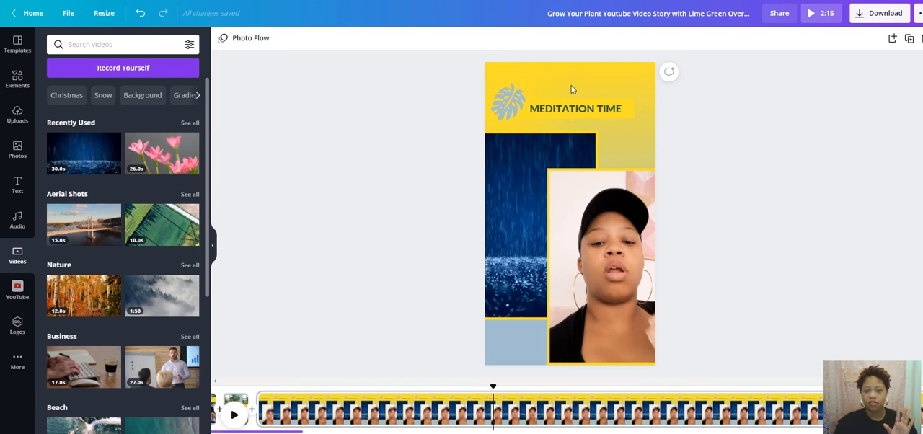
# - Apply the first page layout of the Grow Your Plant Youtube Video Story template to the first page
pyautogui.click(492, 145)
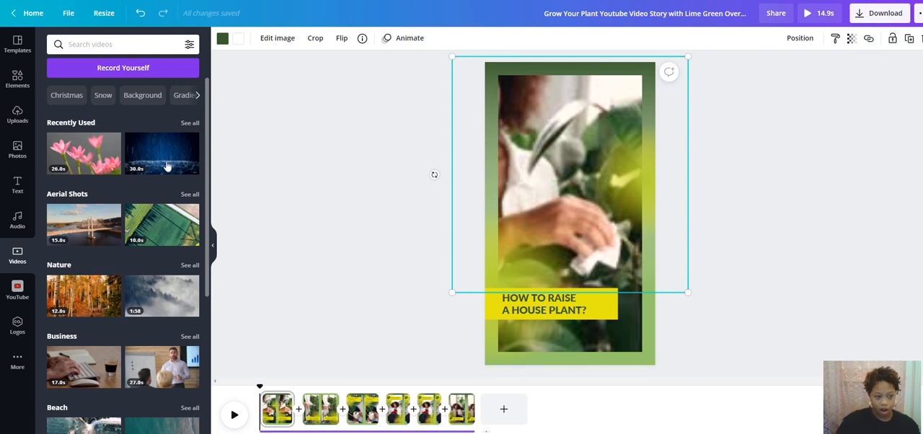
pyautogui.click(17, 45)
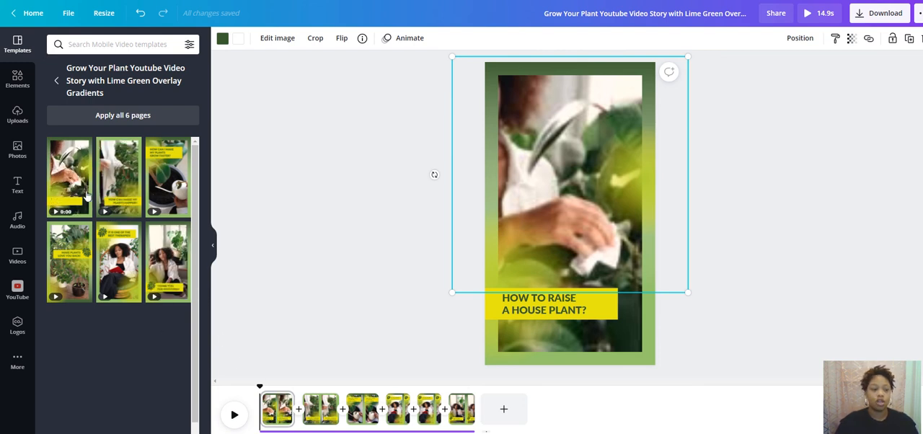
pyautogui.click(70, 173)
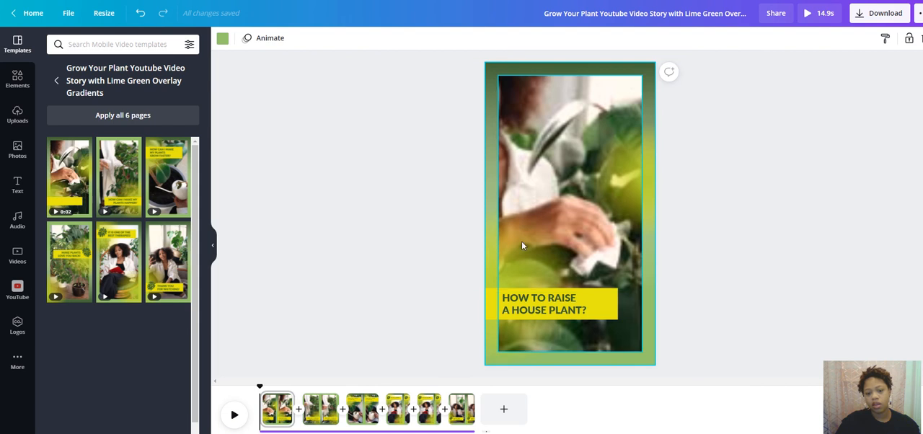
# - Recolour the dark green gradient at the top of the first page to the brand kit's gold #bf9b30
pyautogui.click(501, 159)
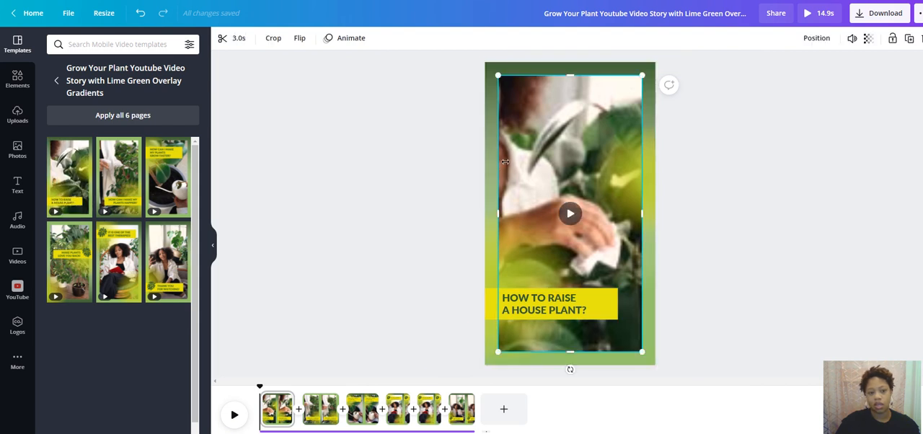
pyautogui.click(508, 65)
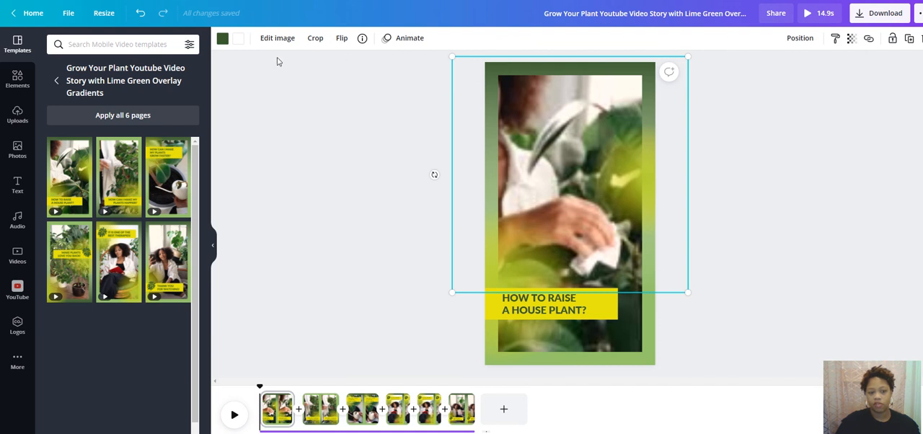
pyautogui.click(223, 40)
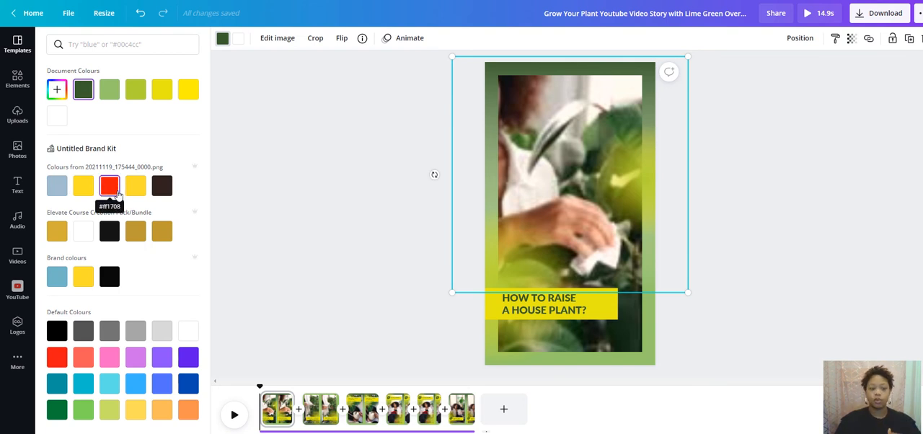
pyautogui.click(162, 231)
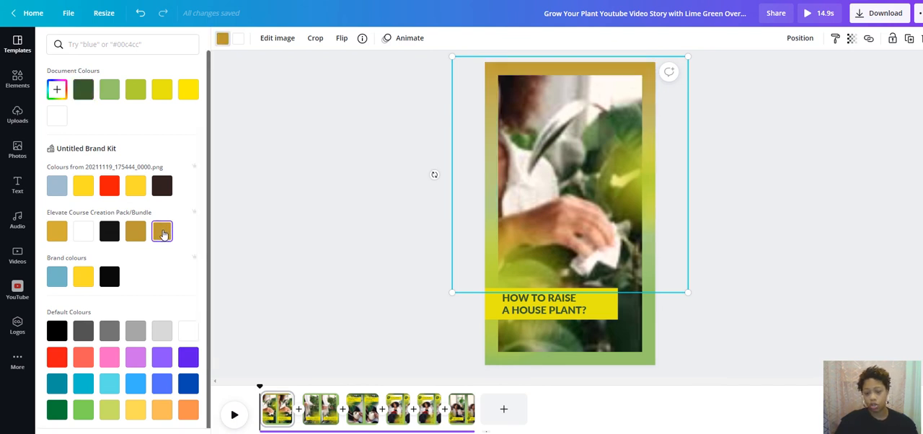
# - Change the bright yellow of the first page's lower-left gradient to the default violet and apply the colour change to all pages
pyautogui.click(493, 353)
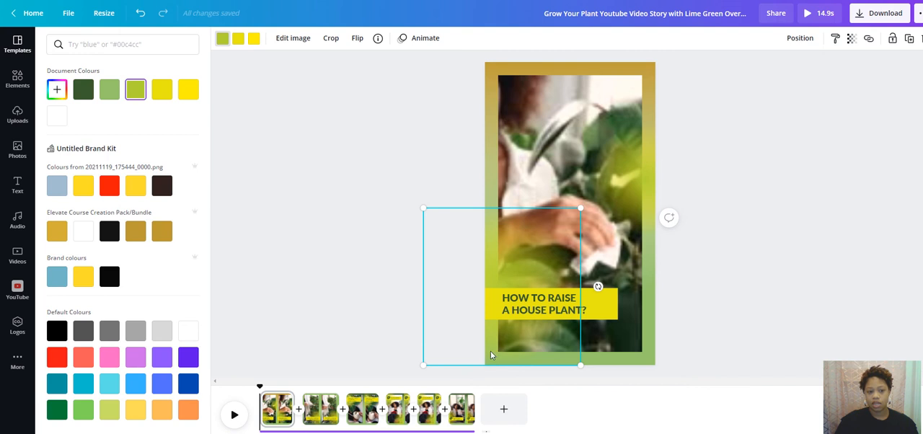
pyautogui.click(254, 40)
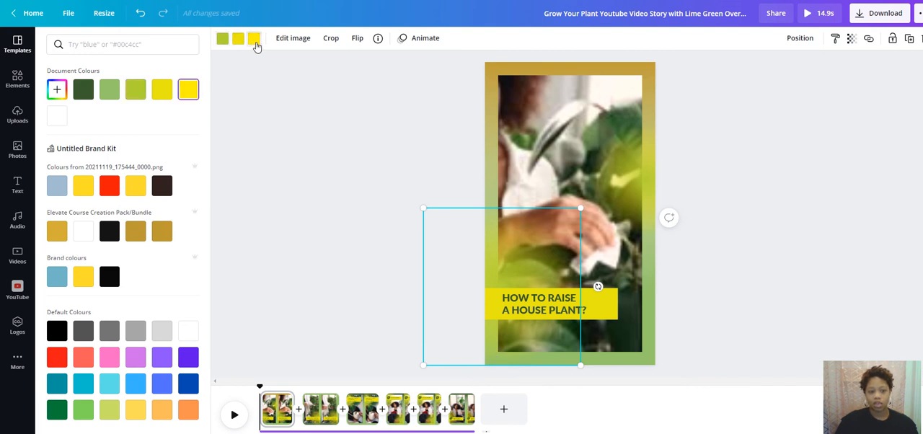
pyautogui.click(188, 358)
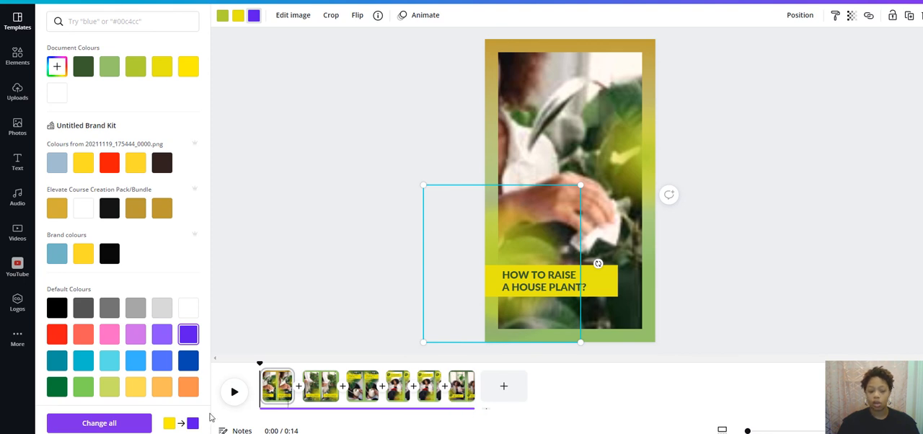
pyautogui.click(114, 422)
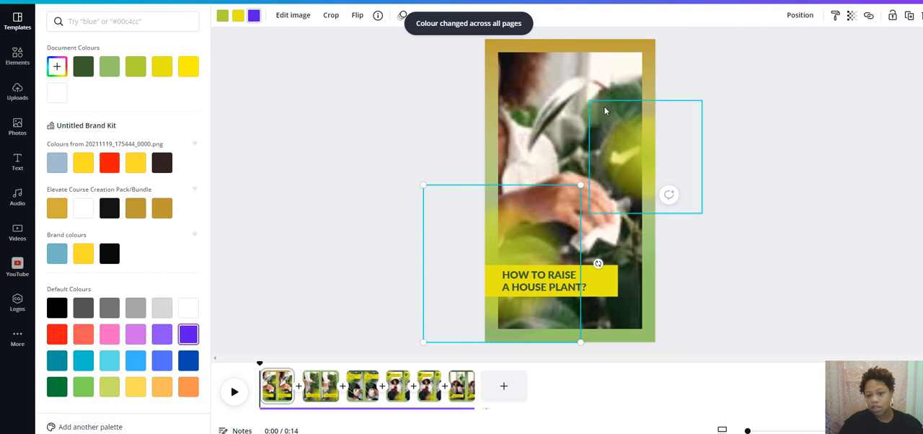
# - Set the first page's light green background to the brand kit's red and apply the colour change to all pages
pyautogui.click(652, 292)
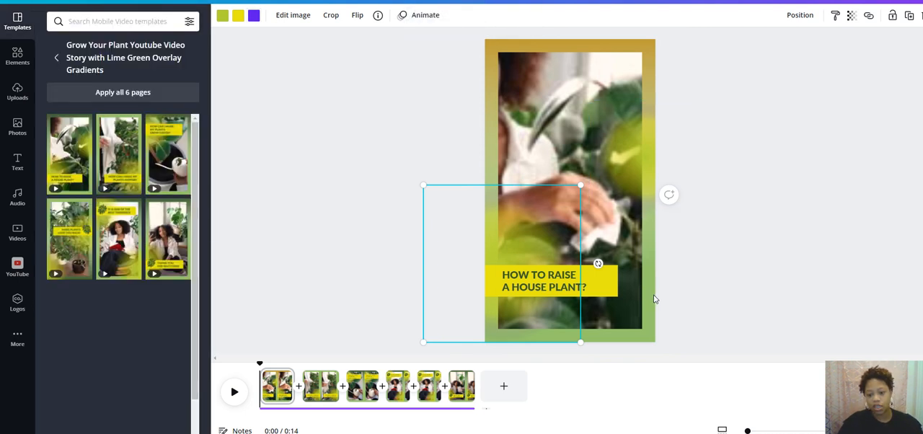
pyautogui.click(647, 287)
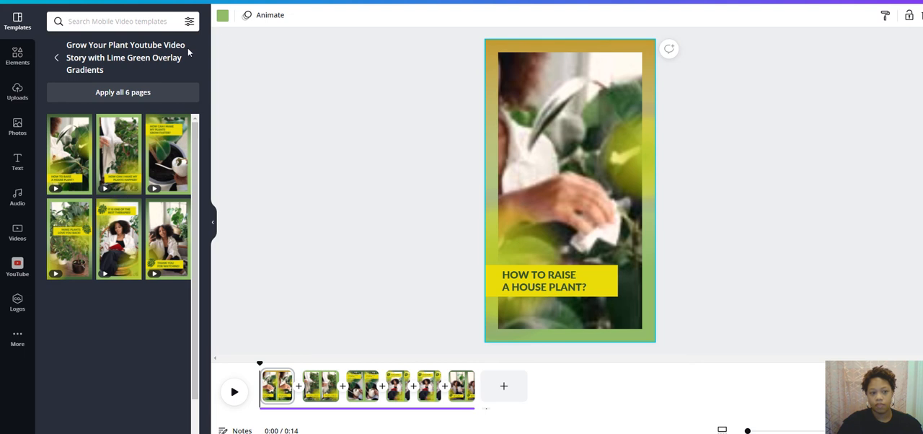
pyautogui.click(224, 17)
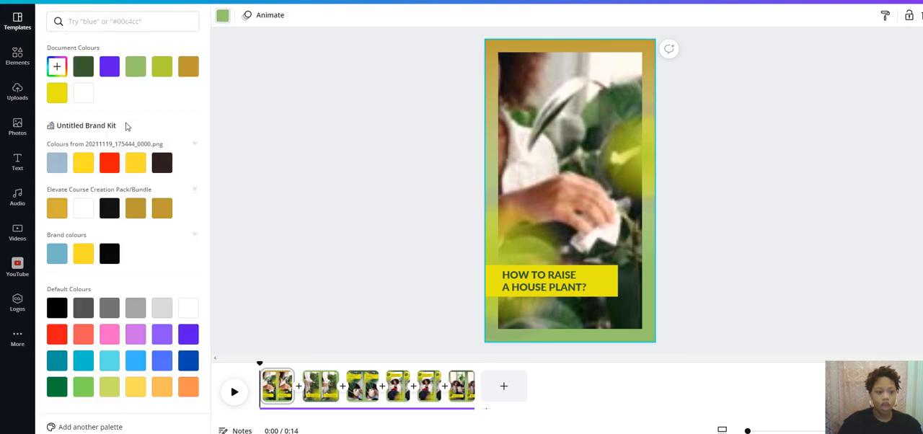
pyautogui.click(109, 170)
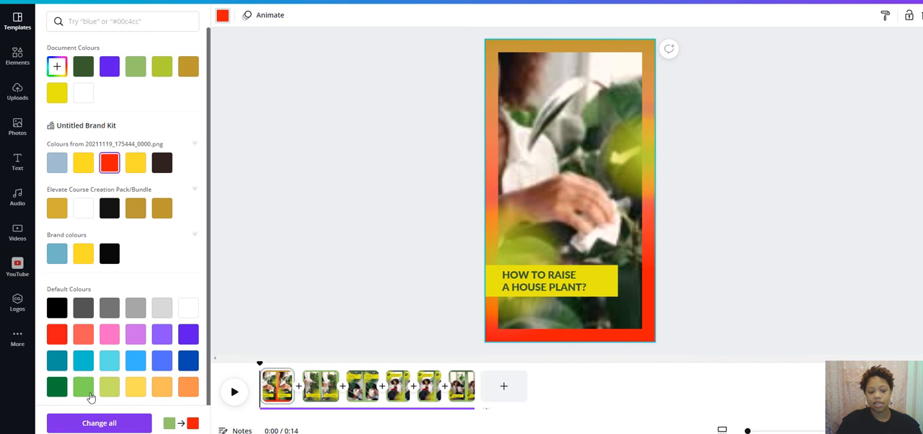
pyautogui.click(105, 424)
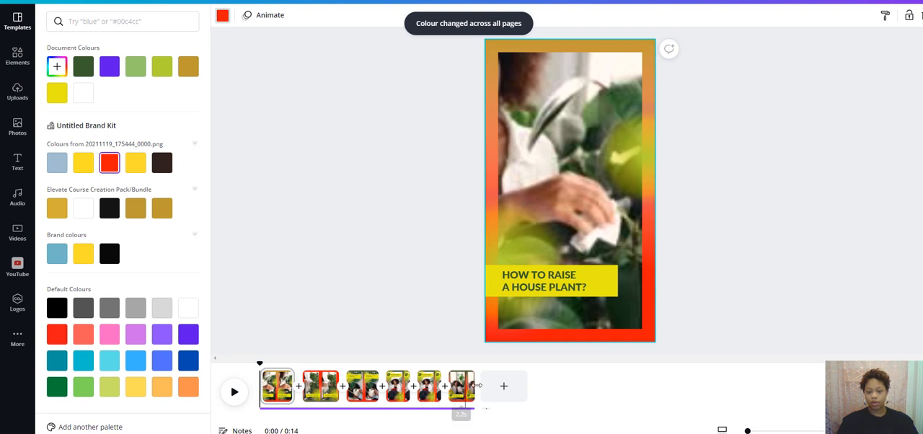
# - Replace the first page's headline with "MAKING MONEY ONLINE" and go to the second page
pyautogui.click(527, 286)
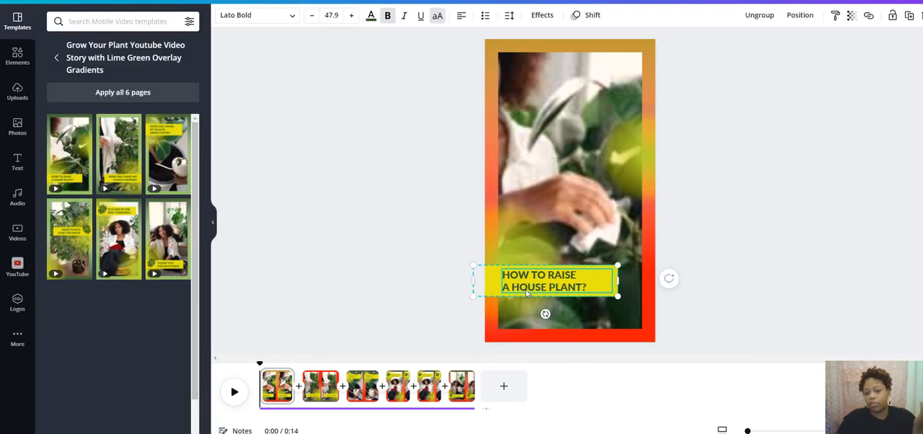
pyautogui.tripleClick(517, 280)
pyautogui.tripleClick(517, 280)
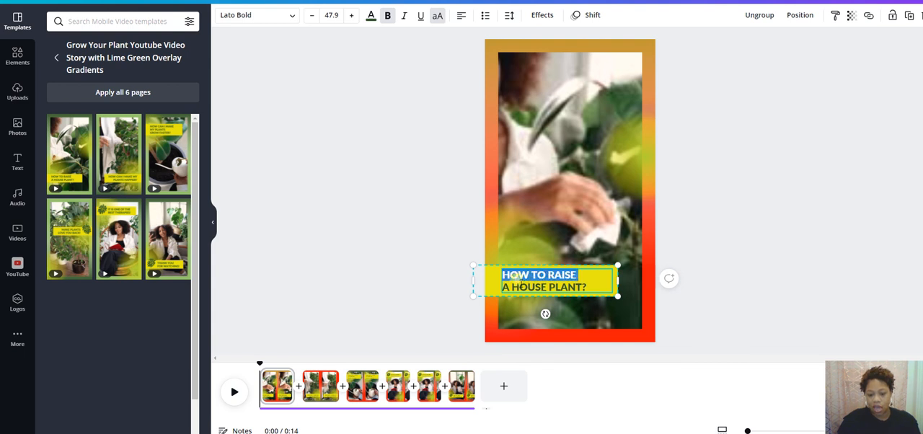
pyautogui.moveTo(599, 290); pyautogui.dragTo(510, 283)
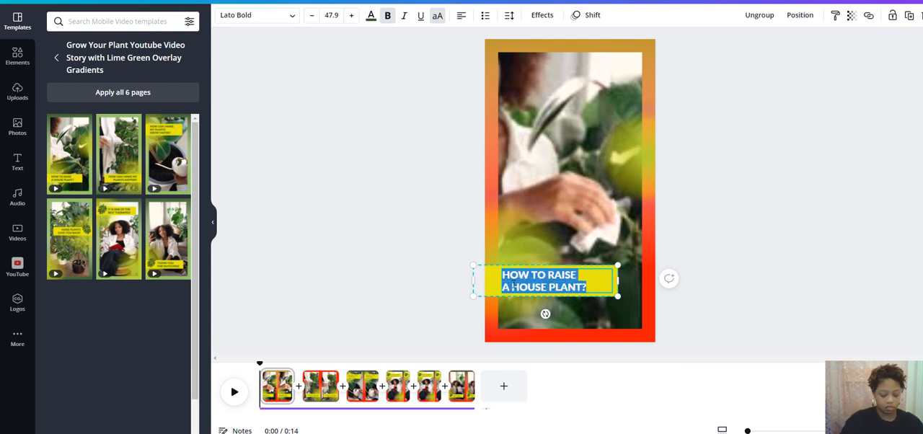
pyautogui.write('MAKING MONEY ONLINE')
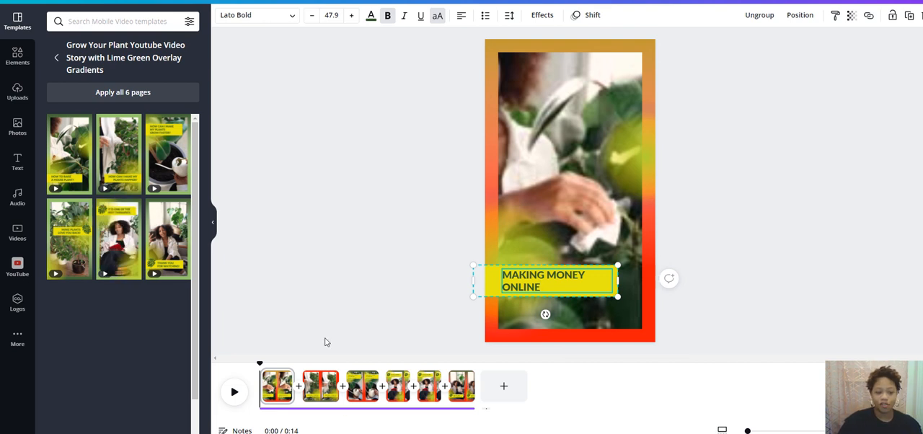
pyautogui.click(275, 390)
pyautogui.click(317, 389)
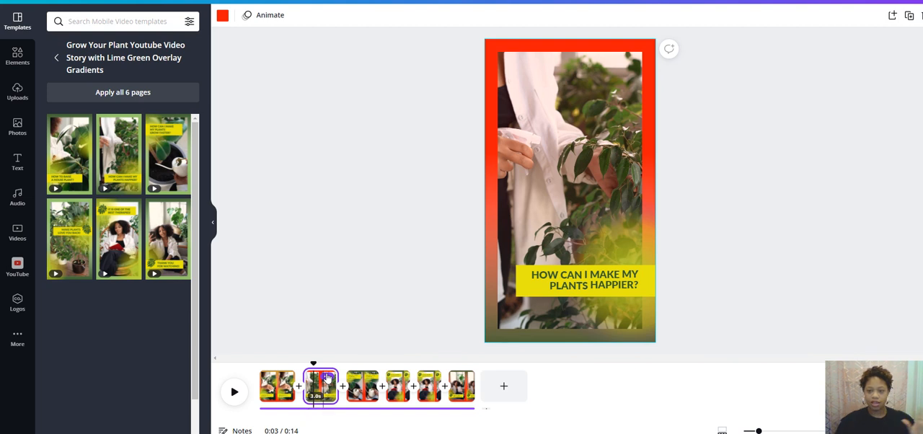
# - Duplicate the closing "THANK YOU FOR WATCHING!" page twelve times to extend the story with more pages
pyautogui.click(580, 283)
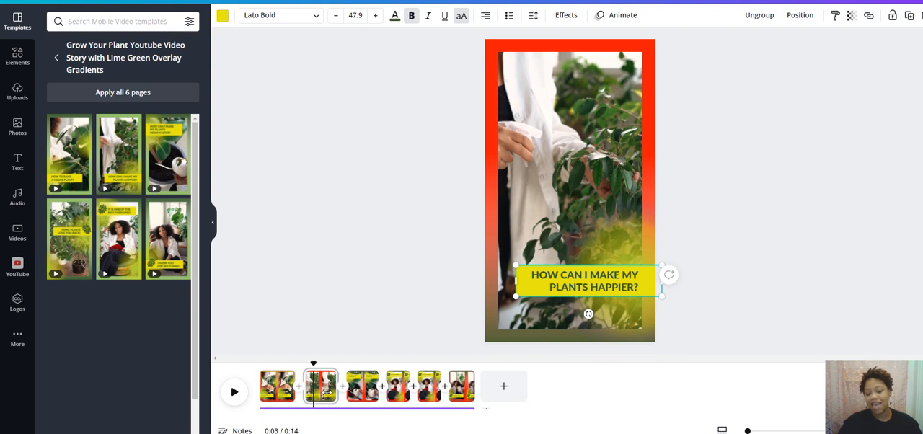
pyautogui.click(462, 386)
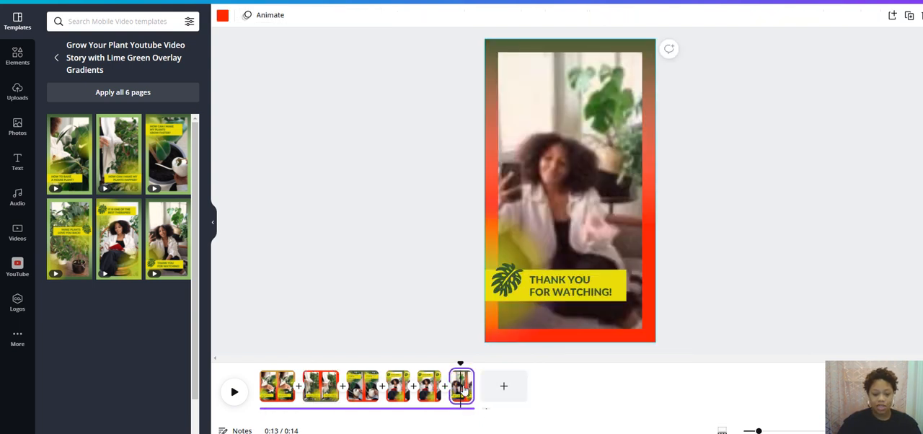
pyautogui.click(910, 20)
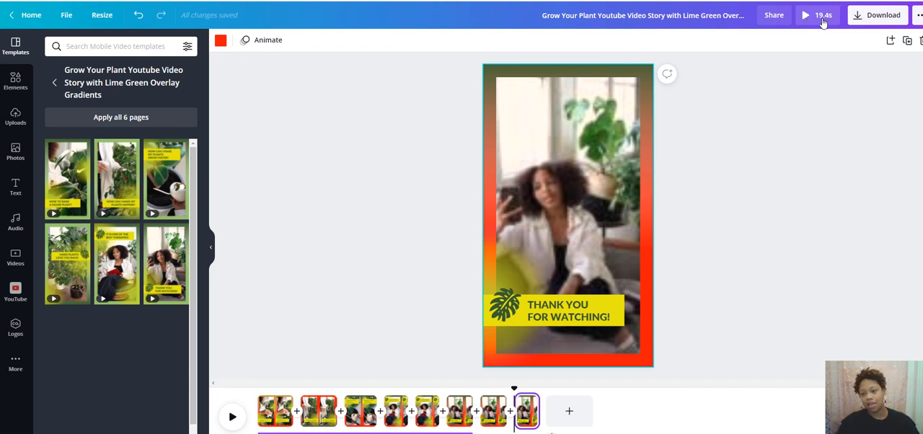
pyautogui.click(907, 41)
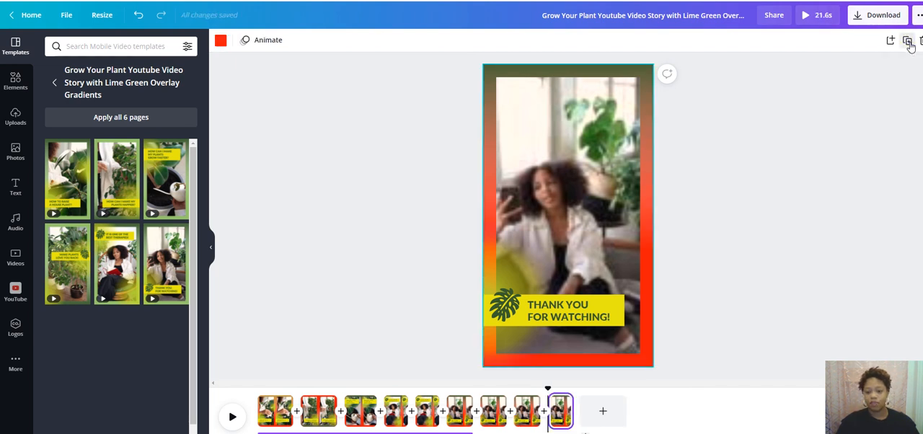
pyautogui.click(907, 41)
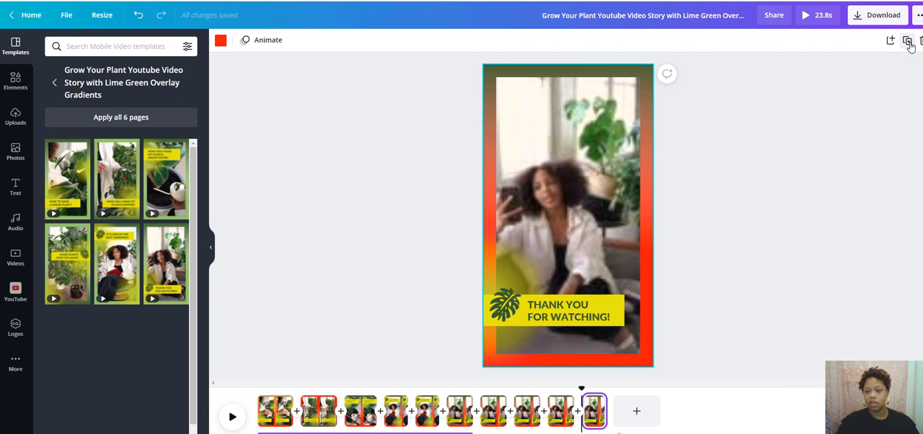
pyautogui.click(907, 41)
pyautogui.click(908, 41)
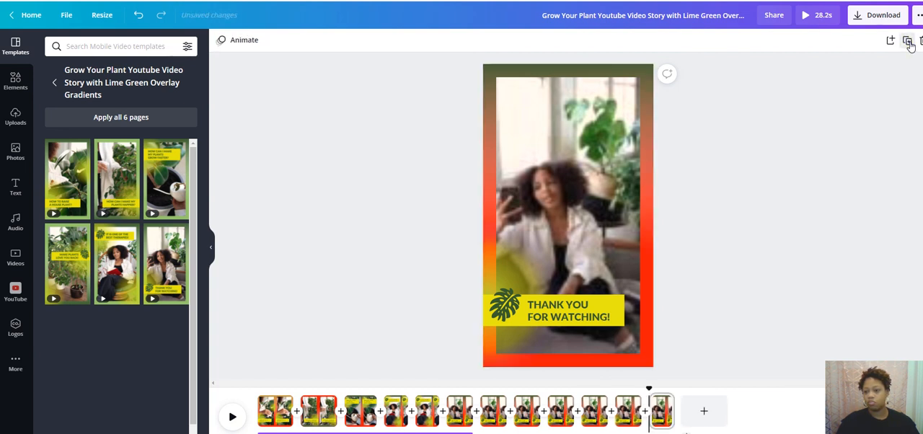
pyautogui.click(908, 41)
pyautogui.click(908, 41)
pyautogui.click(907, 41)
pyautogui.click(907, 42)
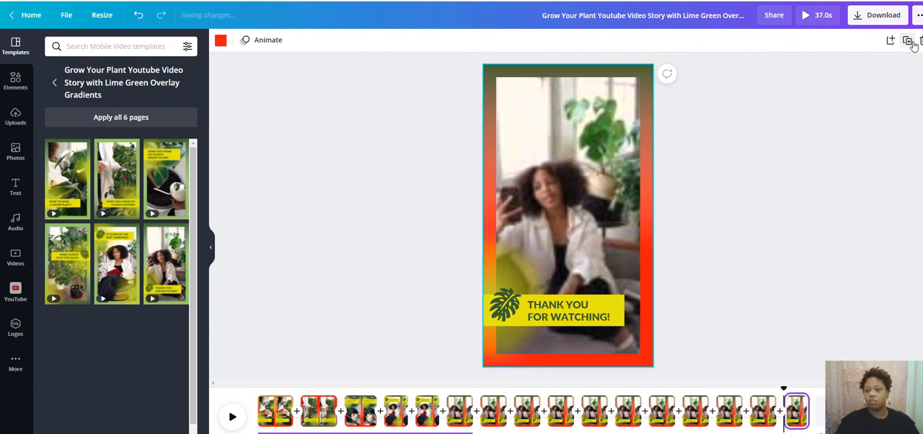
pyautogui.click(907, 41)
pyautogui.click(907, 41)
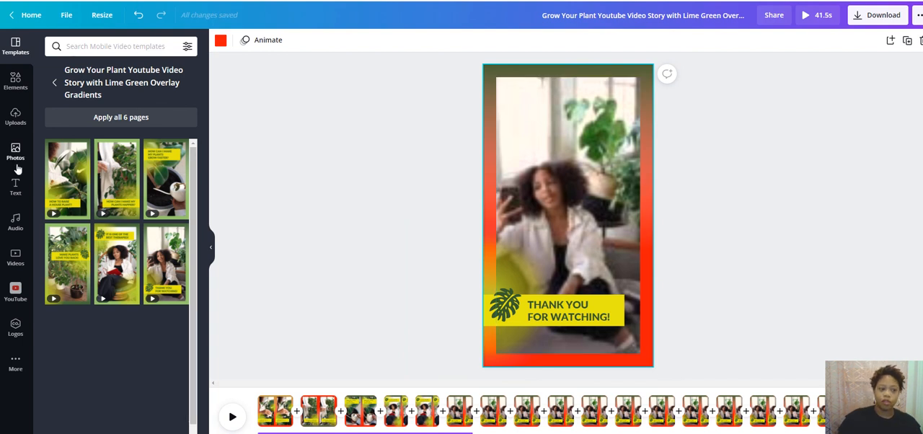
# - Open the stock video library to browse clips for the story pages
pyautogui.click(17, 259)
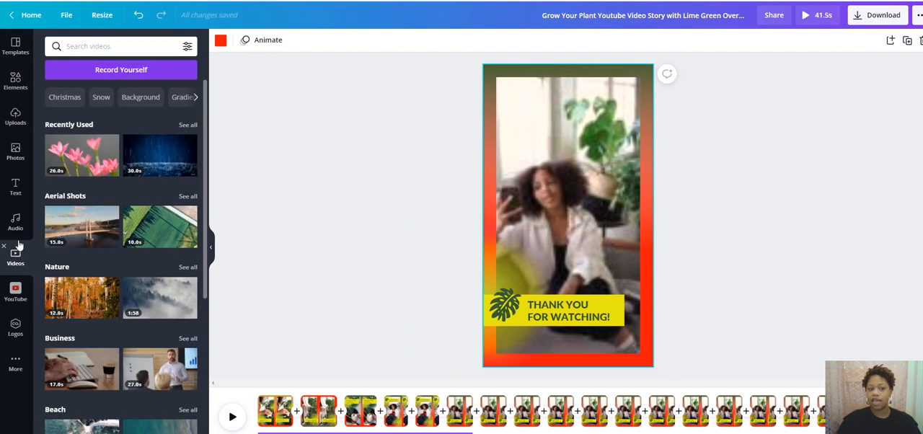